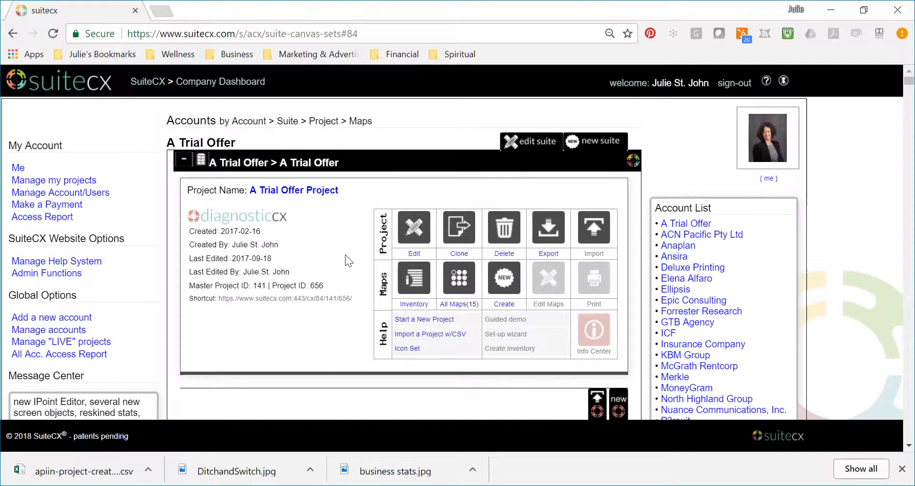
Open the wizard for importing a new DiagnosticCX project from a CSV file in the A Trial Offer account.
{"action": "scroll", "coordinate": [345, 255], "scroll_direction": "down", "scroll_amount": 2}
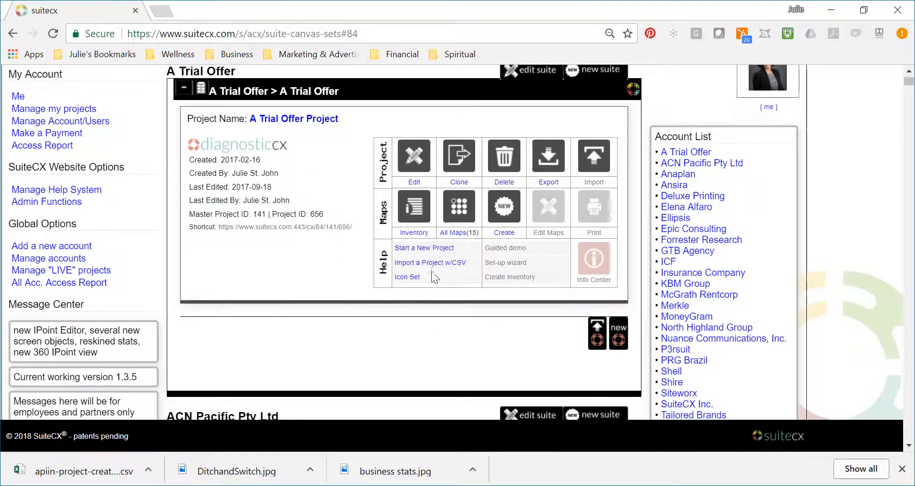
{"action": "scroll", "coordinate": [444, 268], "scroll_direction": "down", "scroll_amount": 3}
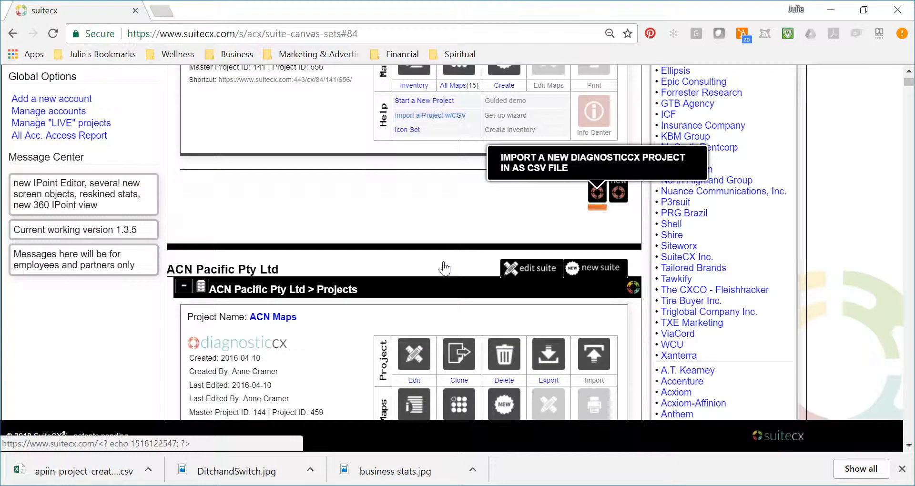
{"action": "left_click", "coordinate": [596, 193]}
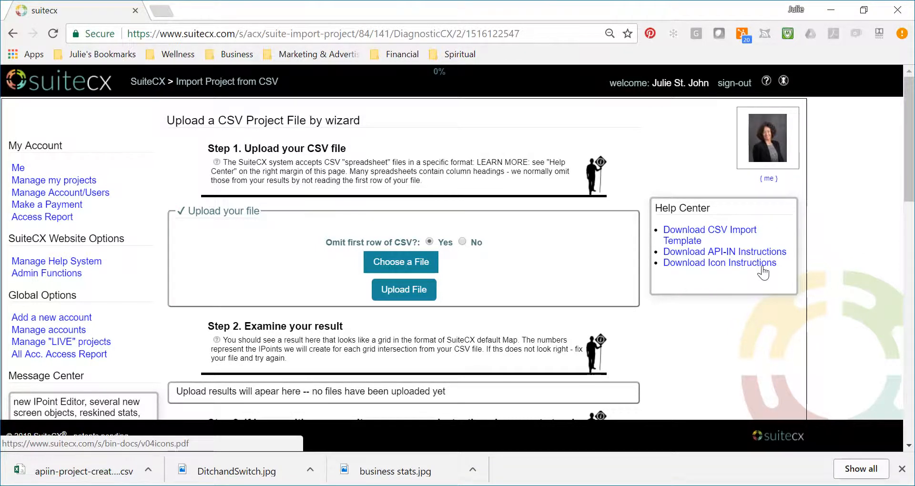
Switch to Excel and examine the header row and the column, row, title and icon entries in JulieWorldofRetailImport.csv.
{"action": "left_click", "coordinate": [586, 484]}
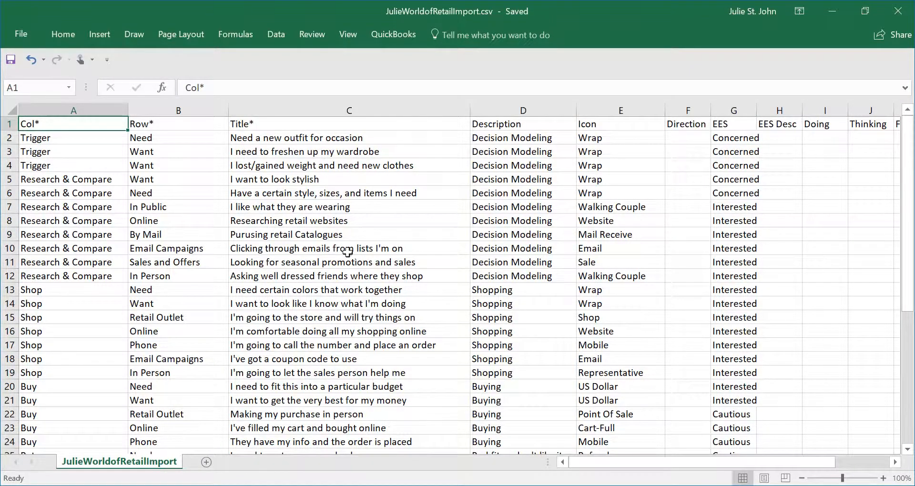
{"action": "left_click_drag", "start_coordinate": [694, 465], "coordinate": [590, 316]}
{"action": "key", "text": "shift+space"}
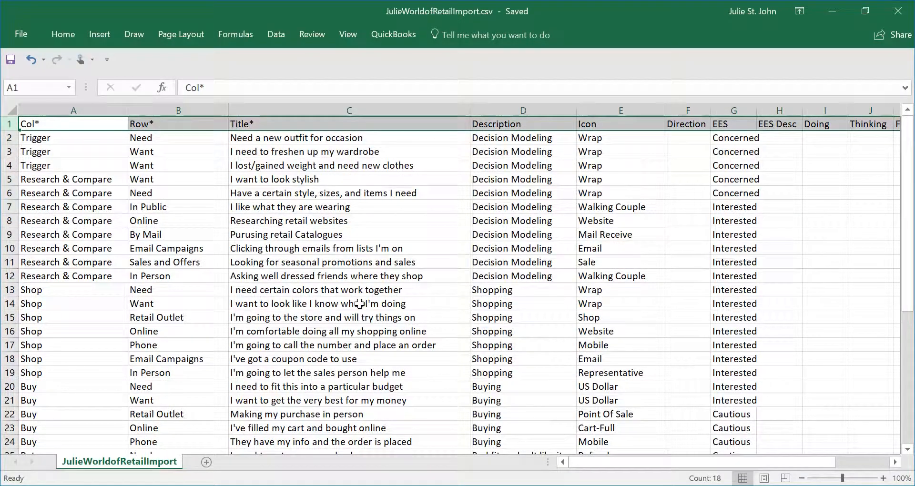
{"action": "left_click", "coordinate": [118, 151]}
{"action": "left_click", "coordinate": [78, 123]}
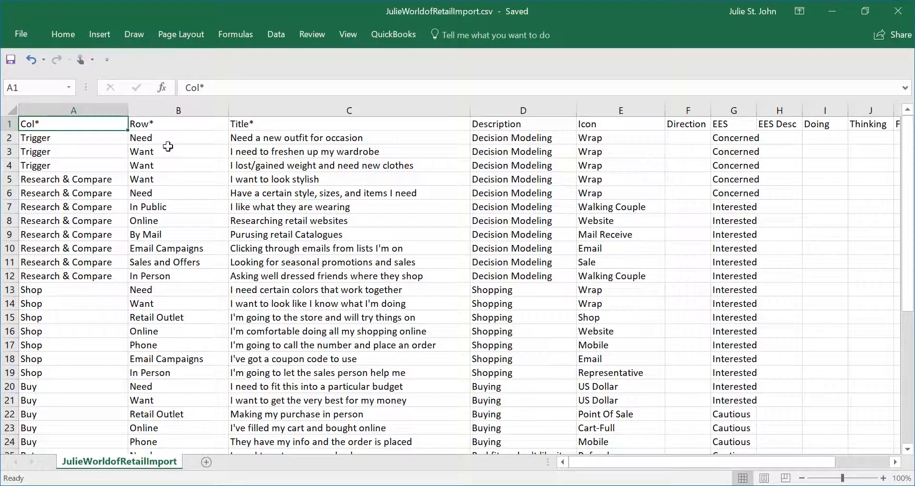
{"action": "left_click", "coordinate": [320, 140]}
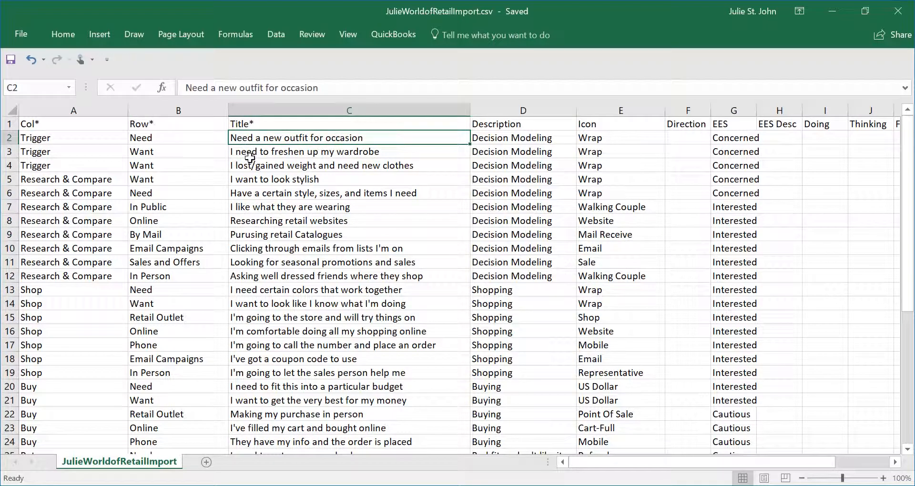
{"action": "left_click", "coordinate": [658, 142]}
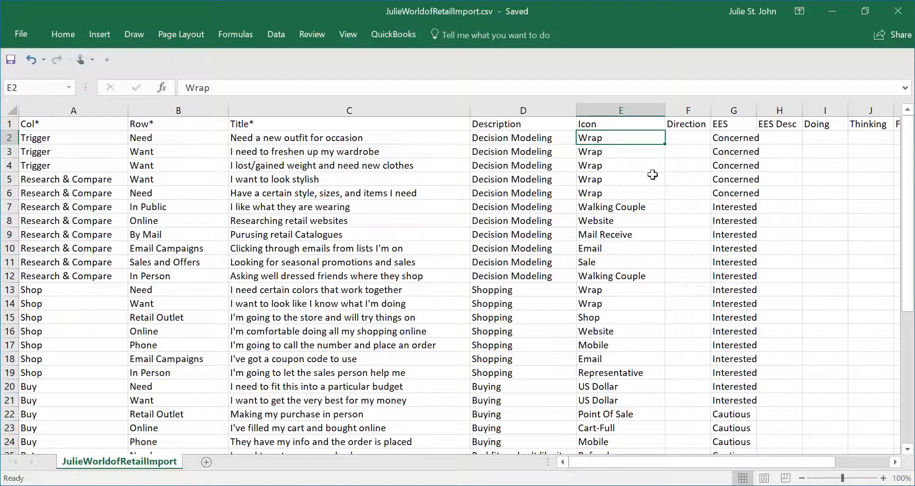
Return to the browser, open the icon instructions PDF from the Help Center, enlarge it and look through the available icon names.
{"action": "left_click", "coordinate": [466, 485]}
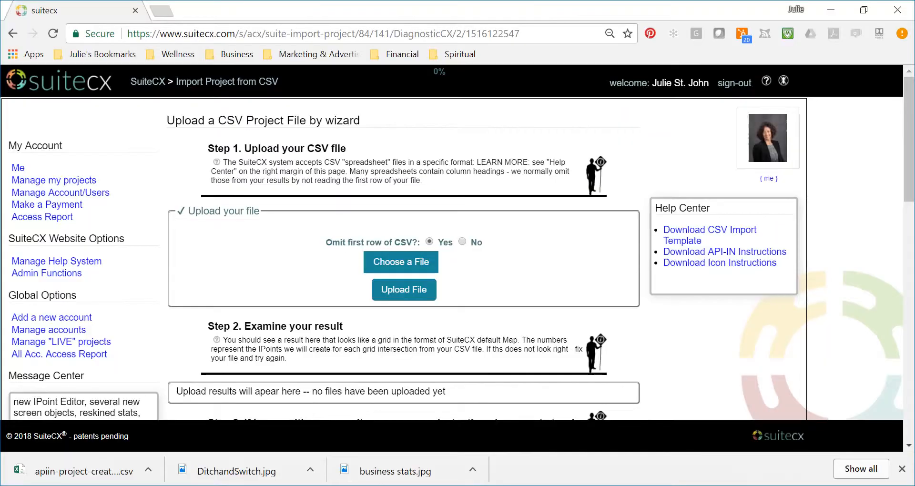
{"action": "left_click", "coordinate": [730, 264]}
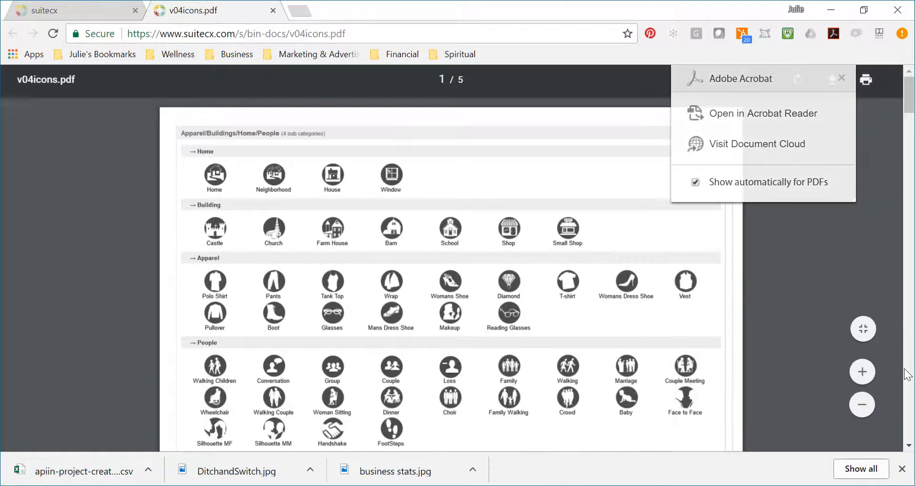
{"action": "left_click", "coordinate": [864, 376]}
{"action": "left_click", "coordinate": [862, 374]}
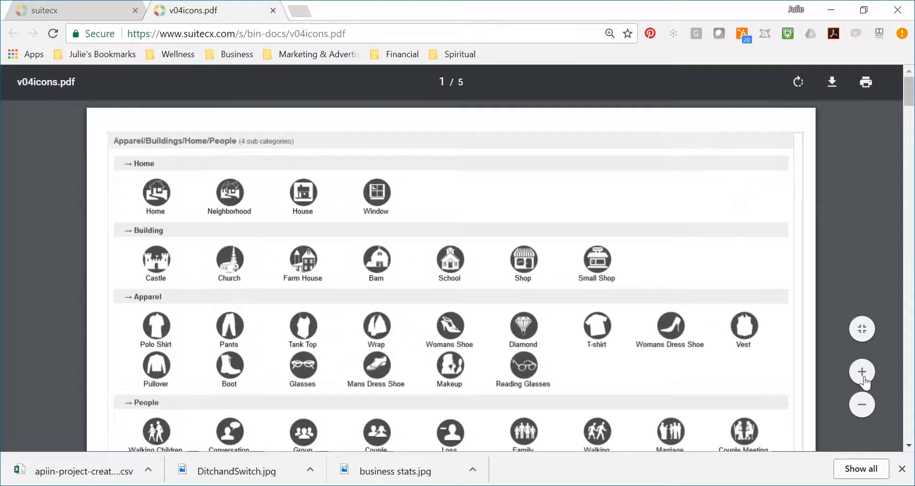
{"action": "left_click", "coordinate": [862, 374]}
{"action": "scroll", "coordinate": [605, 327], "scroll_direction": "down", "scroll_amount": 3}
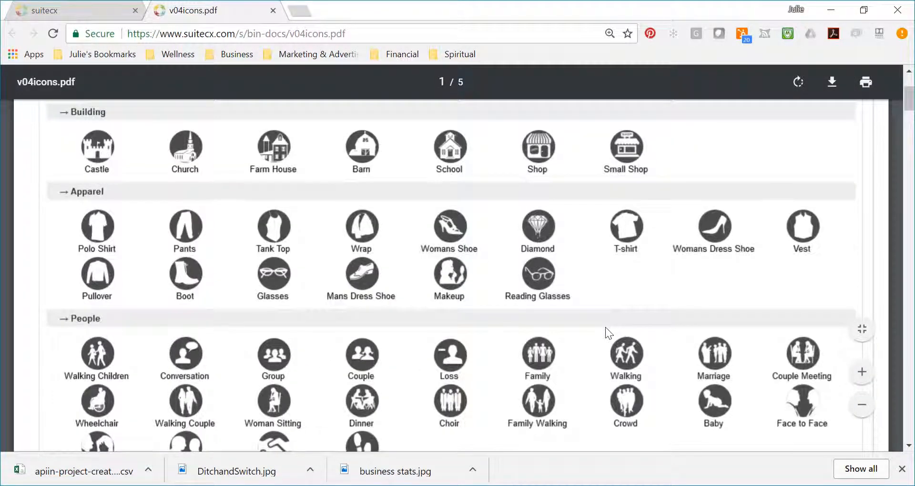
{"action": "scroll", "coordinate": [605, 327], "scroll_direction": "down", "scroll_amount": 3}
{"action": "scroll", "coordinate": [605, 327], "scroll_direction": "down", "scroll_amount": 3}
{"action": "scroll", "coordinate": [605, 327], "scroll_direction": "down", "scroll_amount": 3}
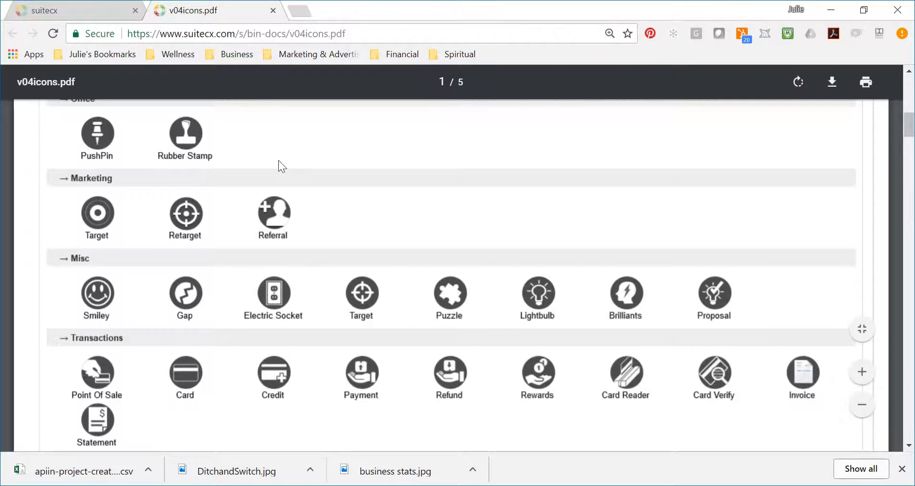
Switch back to the Excel spreadsheet and check the icon names used in the Icon column.
{"action": "left_click", "coordinate": [555, 485]}
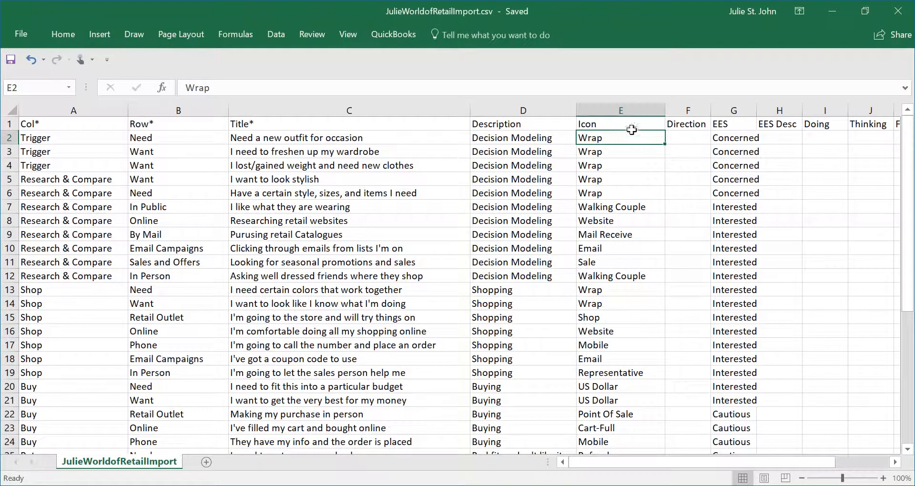
{"action": "left_click", "coordinate": [631, 111]}
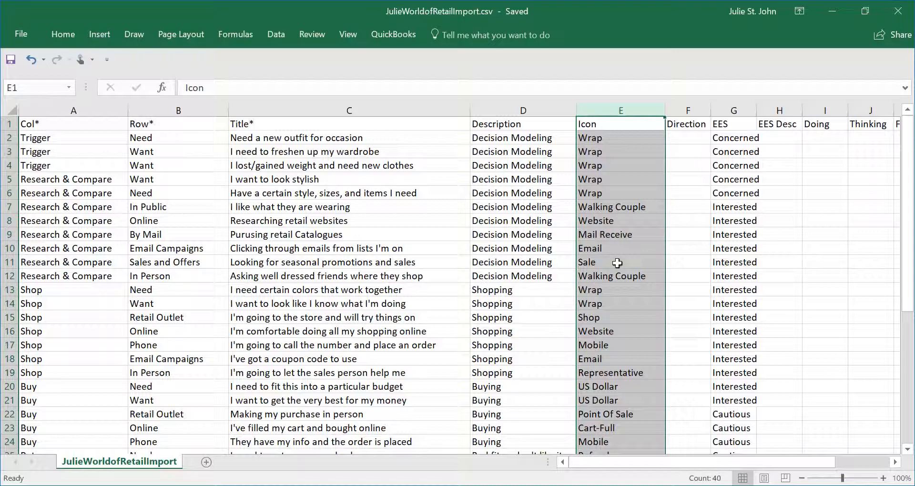
{"action": "left_click", "coordinate": [58, 125]}
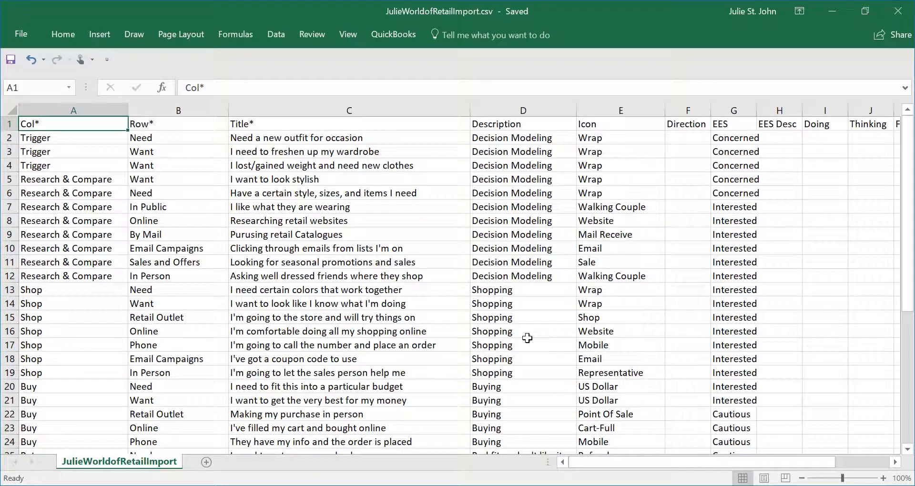
Examine all spreadsheet rows down to the last Subscription entry in row 40, then return to the header row.
{"action": "scroll", "coordinate": [527, 338], "scroll_direction": "down", "scroll_amount": 6}
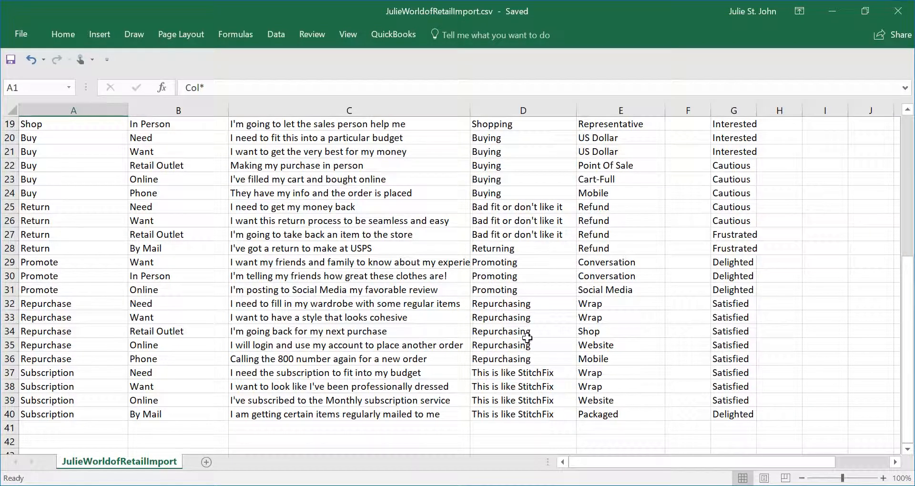
{"action": "scroll", "coordinate": [526, 338], "scroll_direction": "up", "scroll_amount": 6}
{"action": "scroll", "coordinate": [527, 337], "scroll_direction": "down", "scroll_amount": 5}
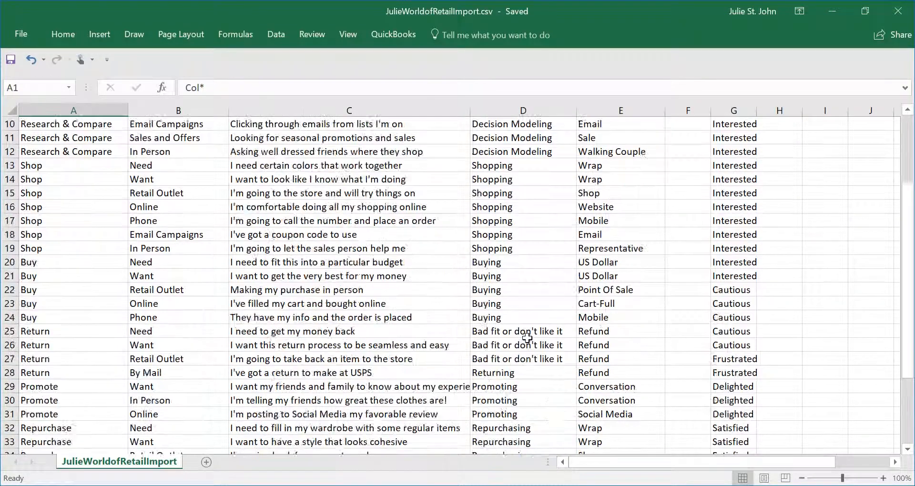
{"action": "scroll", "coordinate": [526, 338], "scroll_direction": "down", "scroll_amount": 2}
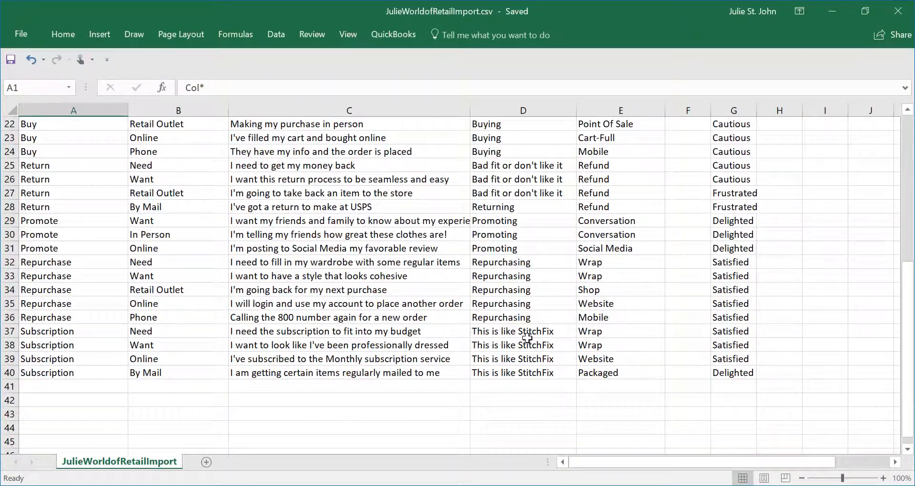
{"action": "left_click", "coordinate": [7, 372]}
{"action": "left_click", "coordinate": [328, 371]}
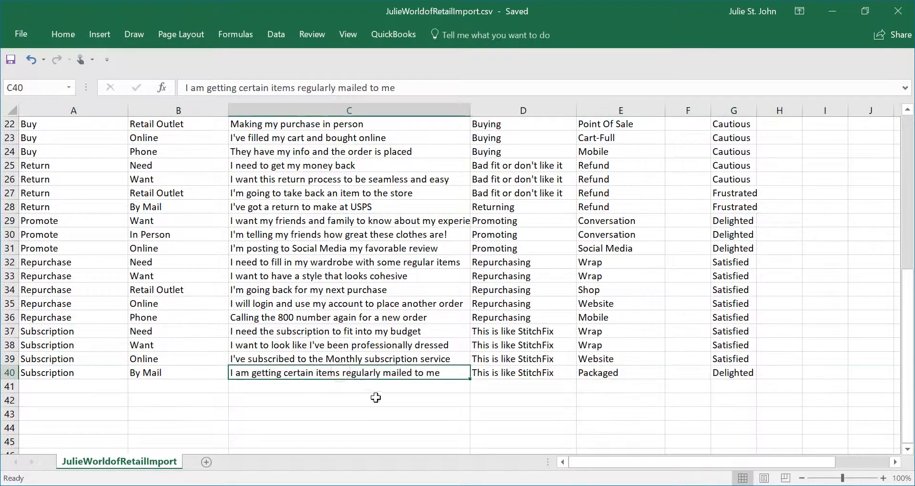
{"action": "scroll", "coordinate": [378, 400], "scroll_direction": "up", "scroll_amount": 4}
{"action": "scroll", "coordinate": [379, 399], "scroll_direction": "up", "scroll_amount": 3}
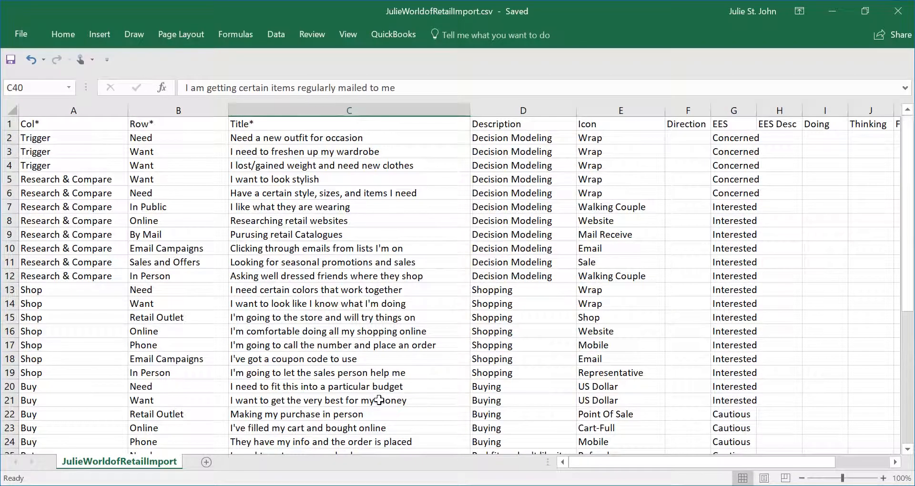
Return to the import wizard in the browser and upload JulieWorldofRetailImport.csv, omitting its first row.
{"action": "left_click", "coordinate": [458, 485]}
{"action": "left_click", "coordinate": [72, 11]}
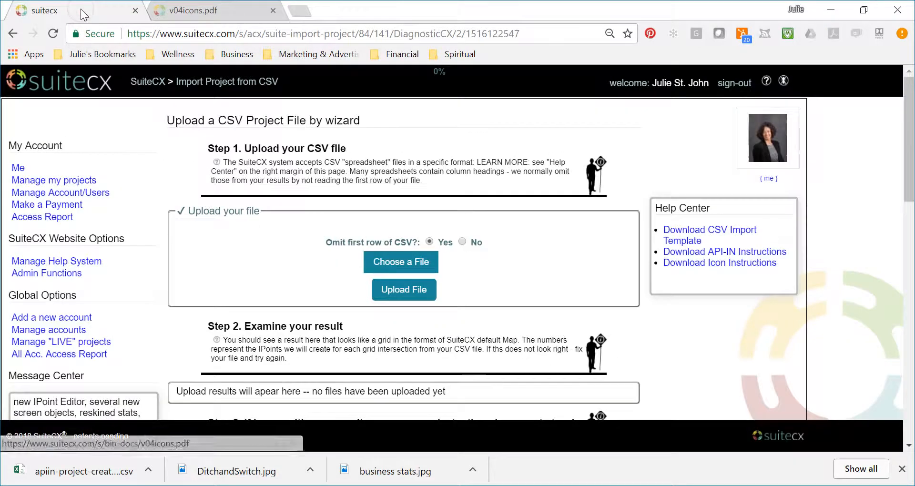
{"action": "left_click", "coordinate": [424, 262]}
{"action": "left_click", "coordinate": [203, 102]}
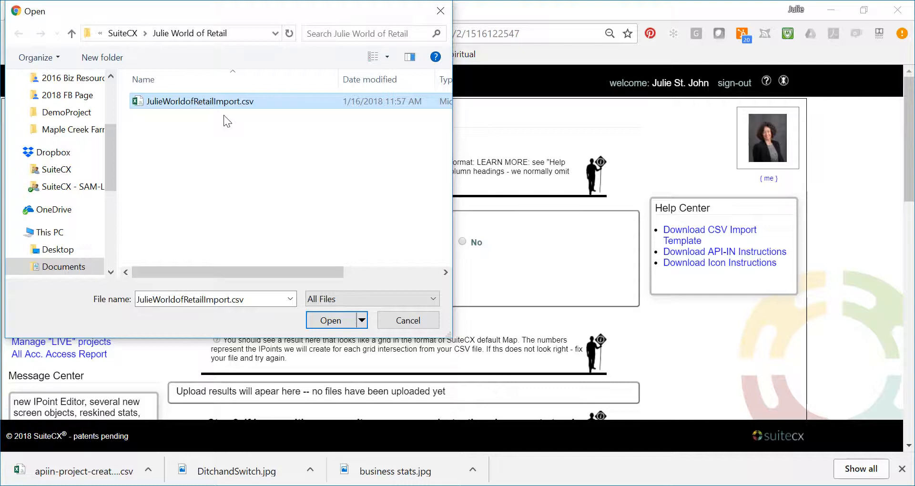
{"action": "left_click", "coordinate": [330, 320]}
{"action": "left_click", "coordinate": [408, 290]}
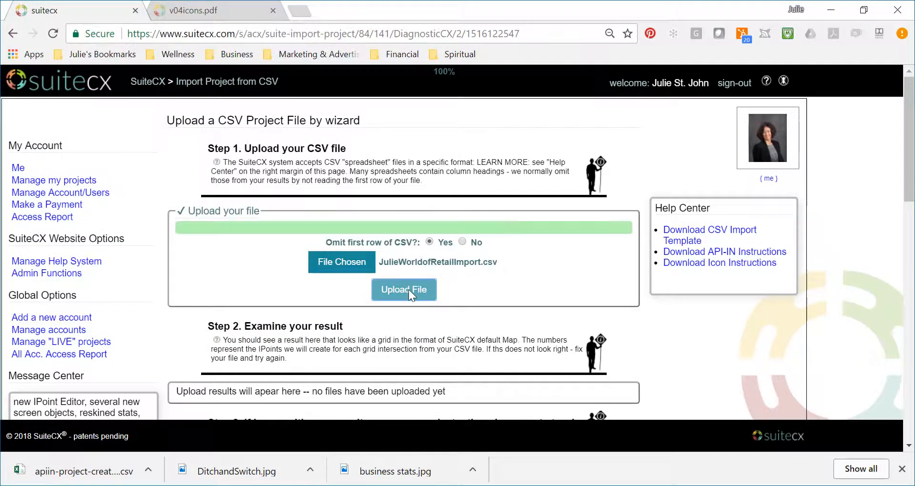
Examine the Project Map Grid's columns, rows and IPoint counts against the uploaded file.
{"action": "scroll", "coordinate": [493, 284], "scroll_direction": "down", "scroll_amount": 8}
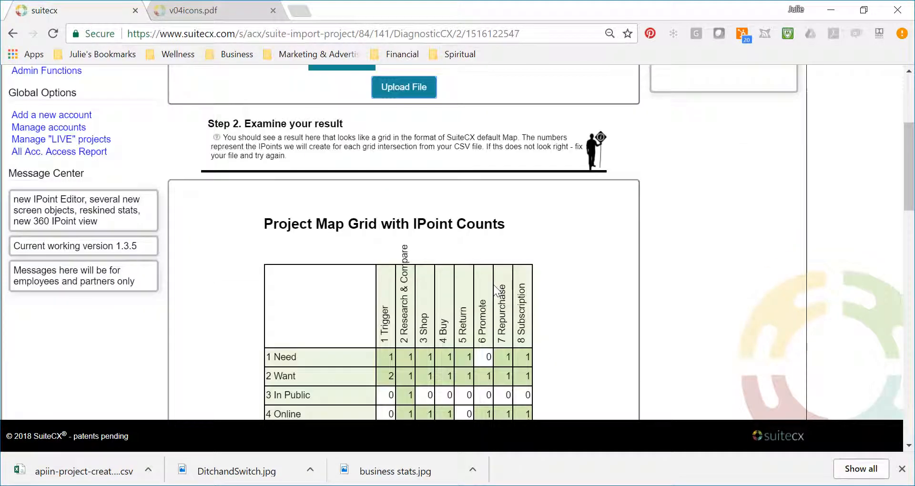
{"action": "scroll", "coordinate": [496, 290], "scroll_direction": "up", "scroll_amount": 2}
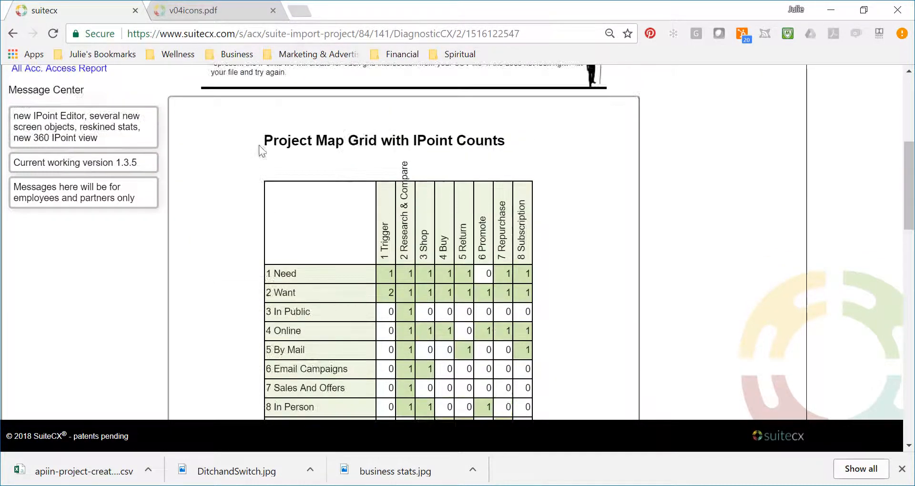
{"action": "scroll", "coordinate": [455, 244], "scroll_direction": "up", "scroll_amount": 1}
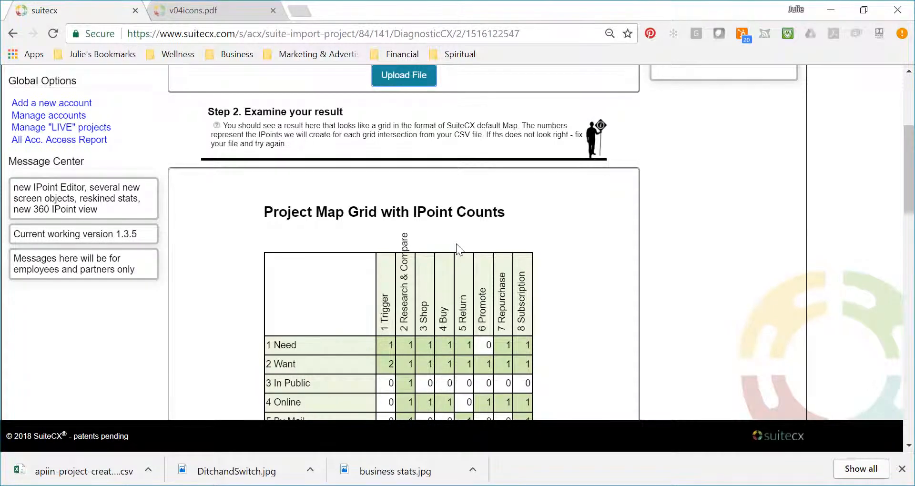
{"action": "scroll", "coordinate": [456, 244], "scroll_direction": "down", "scroll_amount": 3}
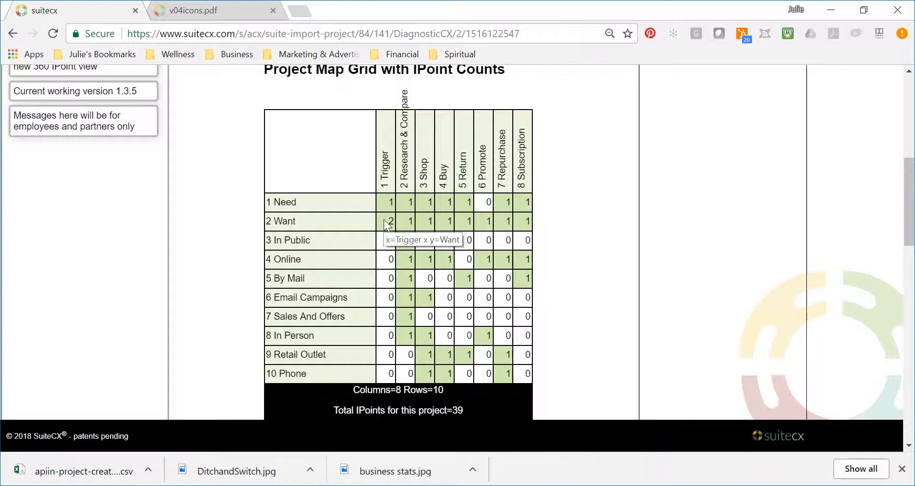
{"action": "scroll", "coordinate": [565, 330], "scroll_direction": "down", "scroll_amount": 2}
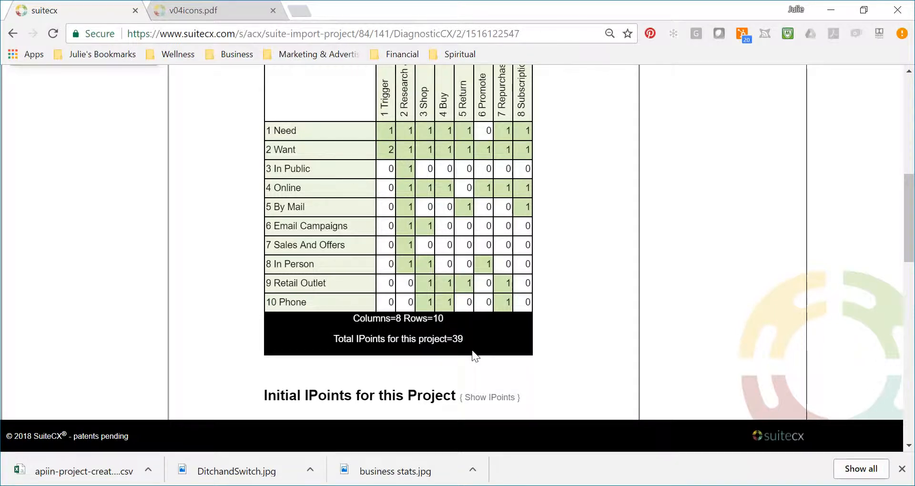
{"action": "scroll", "coordinate": [474, 355], "scroll_direction": "up", "scroll_amount": 7}
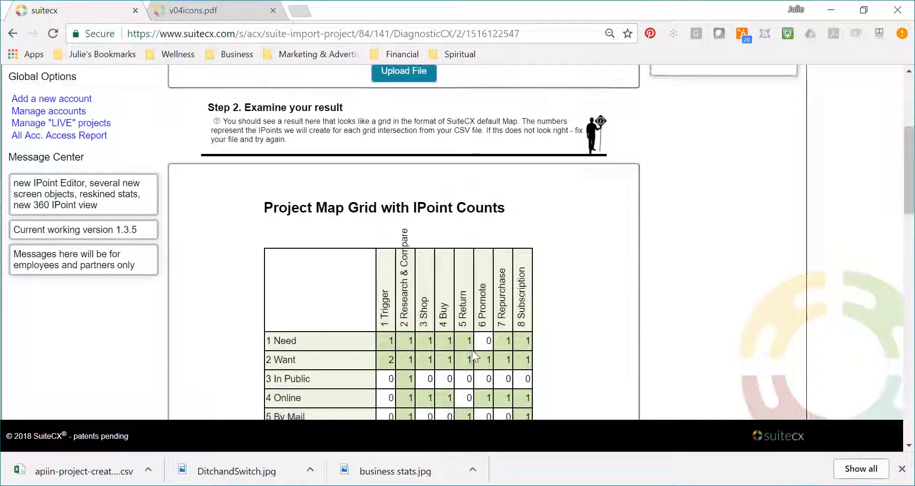
Name the DiagnosticCX project "Julies World of Retail".
{"action": "scroll", "coordinate": [474, 355], "scroll_direction": "down", "scroll_amount": 11}
{"action": "scroll", "coordinate": [408, 345], "scroll_direction": "down", "scroll_amount": 2}
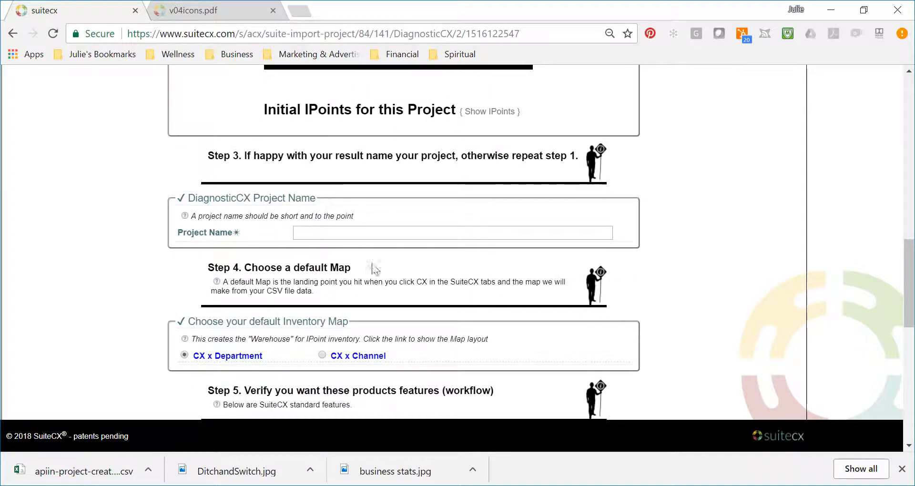
{"action": "left_click", "coordinate": [365, 232]}
{"action": "type", "text": "Julies World of Retail"}
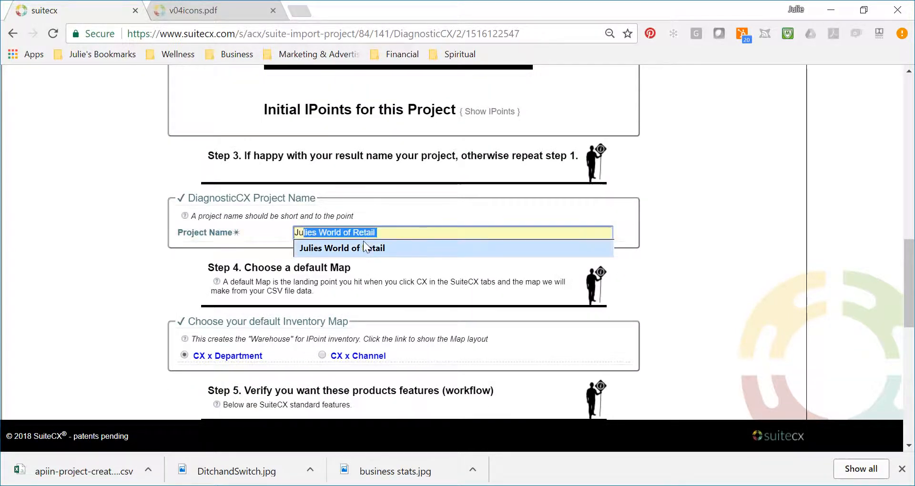
{"action": "left_click", "coordinate": [363, 242]}
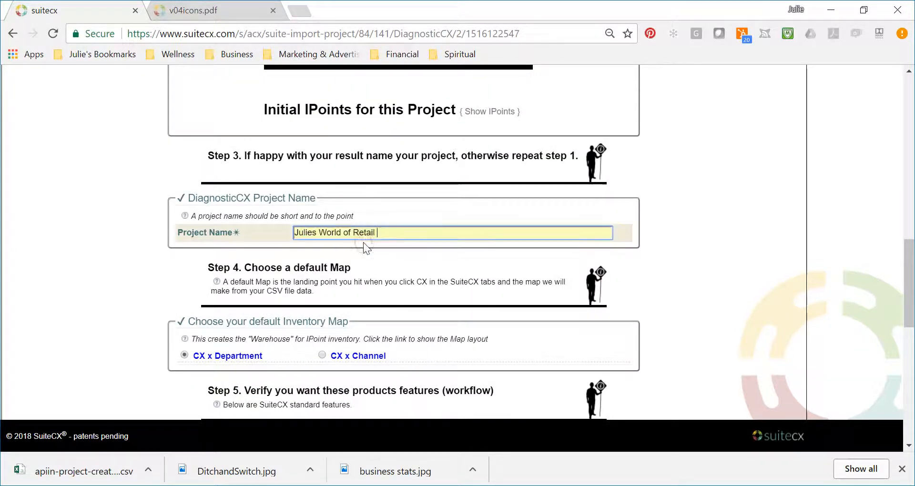
Review the remaining wizard settings and import the map with the CX x Department inventory map and the standard workflow tabs.
{"action": "scroll", "coordinate": [430, 263], "scroll_direction": "down", "scroll_amount": 2}
{"action": "scroll", "coordinate": [429, 264], "scroll_direction": "down", "scroll_amount": 2}
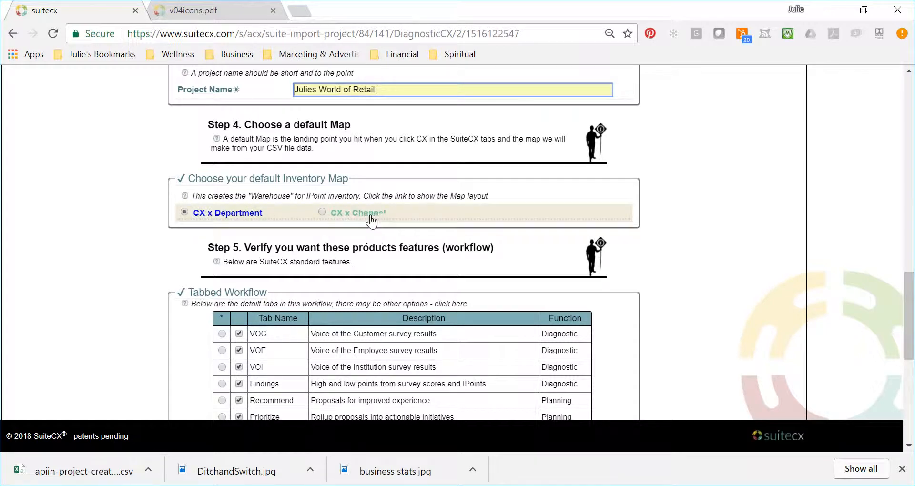
{"action": "scroll", "coordinate": [471, 220], "scroll_direction": "down", "scroll_amount": 1}
{"action": "scroll", "coordinate": [471, 226], "scroll_direction": "down", "scroll_amount": 3}
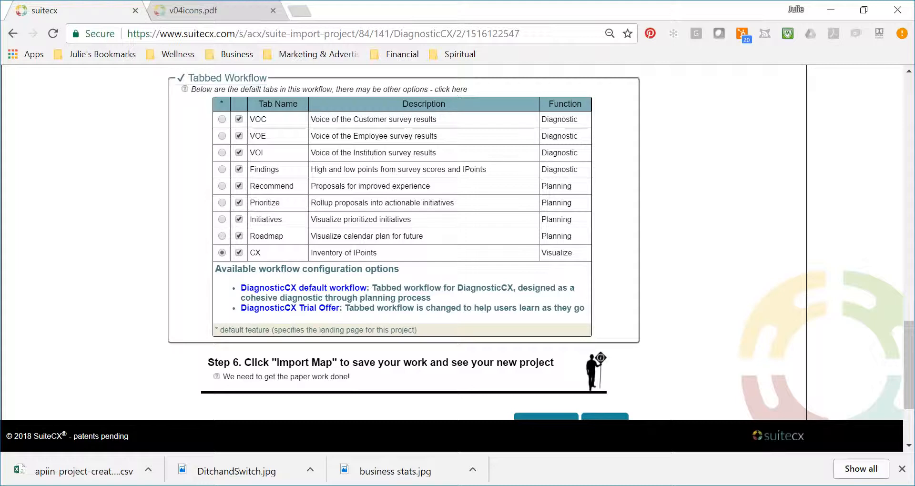
{"action": "scroll", "coordinate": [494, 241], "scroll_direction": "down", "scroll_amount": 3}
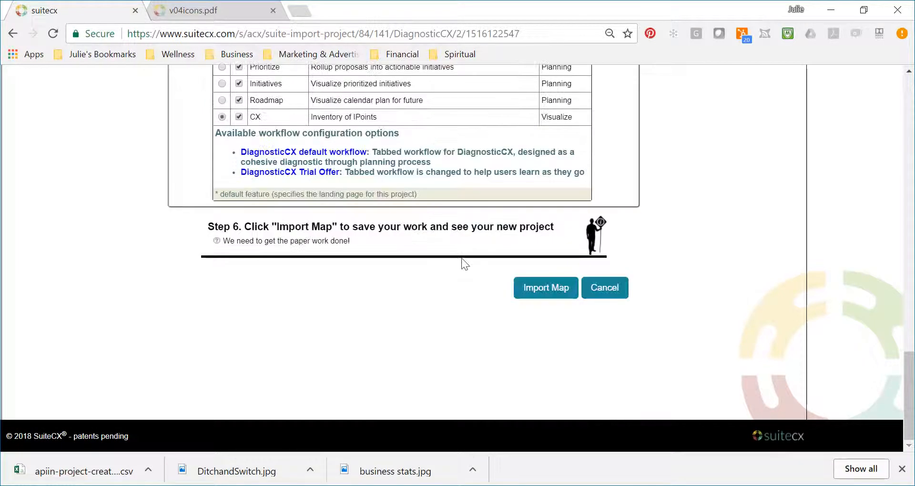
{"action": "left_click", "coordinate": [547, 289]}
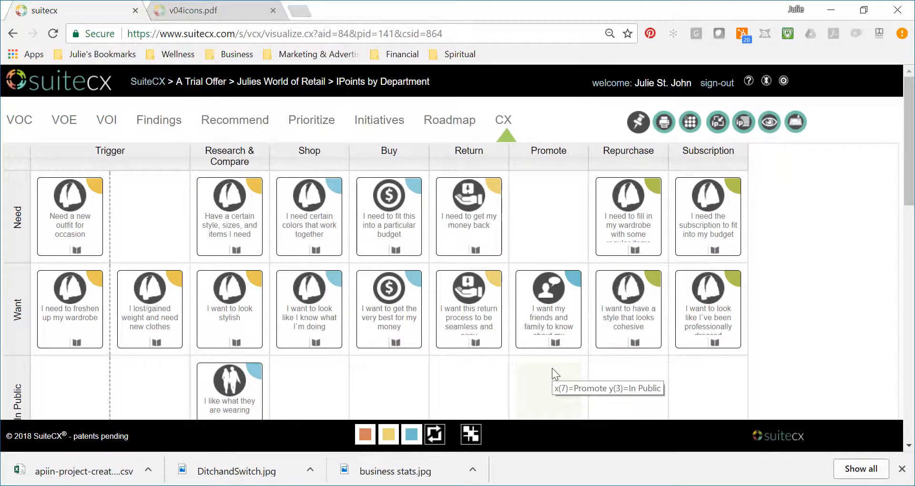
Examine the imported map down to the Phone row, then view the details of the "I need to get my money back" IPoint.
{"action": "scroll", "coordinate": [551, 368], "scroll_direction": "down", "scroll_amount": 5}
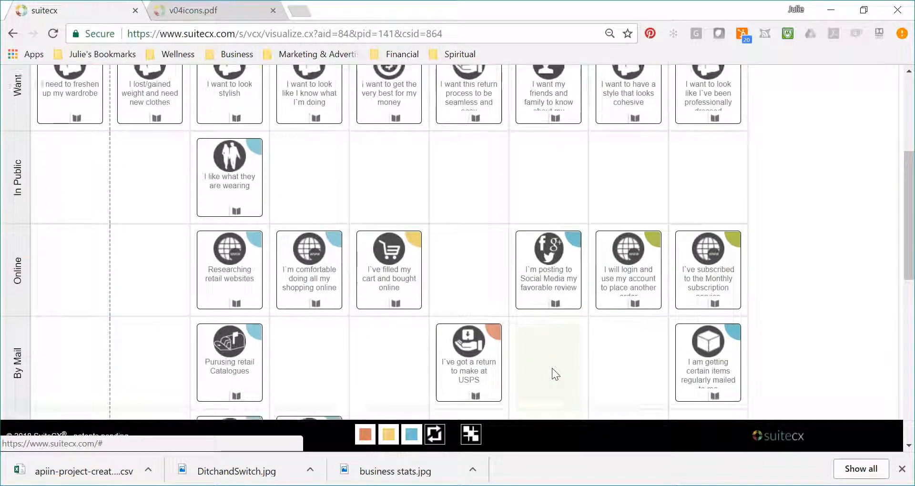
{"action": "scroll", "coordinate": [552, 368], "scroll_direction": "down", "scroll_amount": 8}
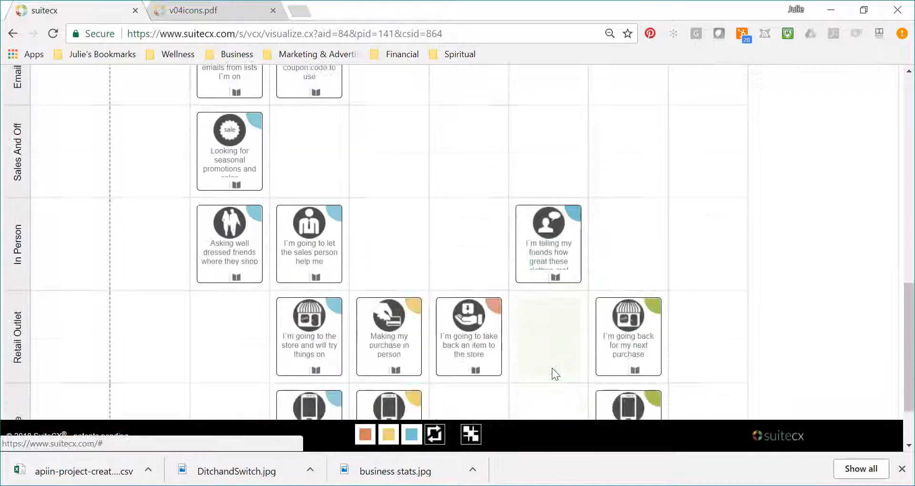
{"action": "scroll", "coordinate": [552, 367], "scroll_direction": "down", "scroll_amount": 2}
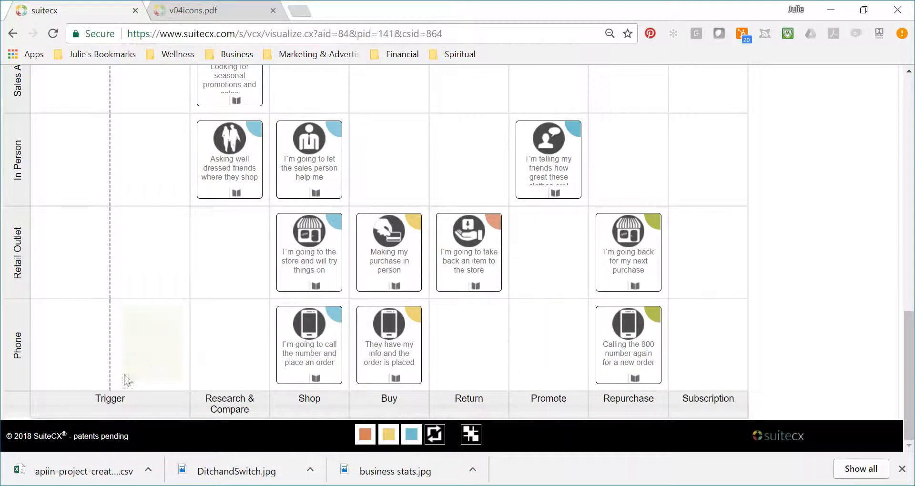
{"action": "scroll", "coordinate": [506, 359], "scroll_direction": "up", "scroll_amount": 15}
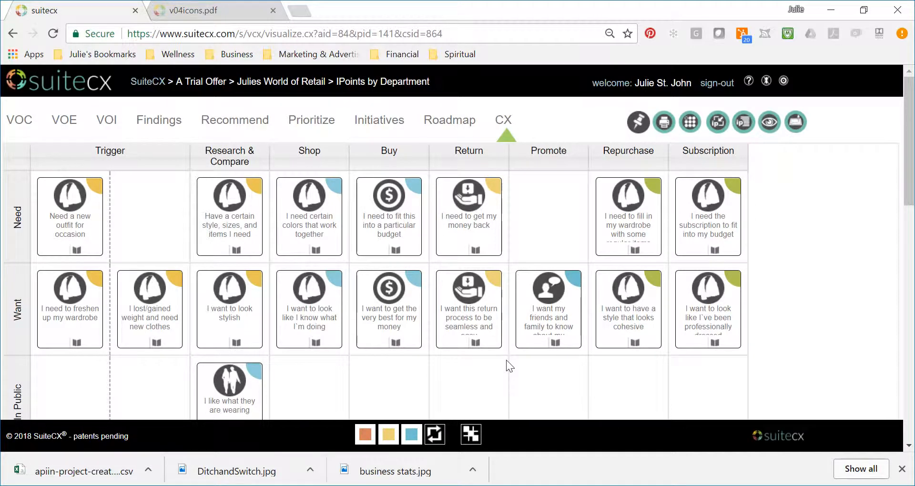
{"action": "left_click", "coordinate": [485, 231]}
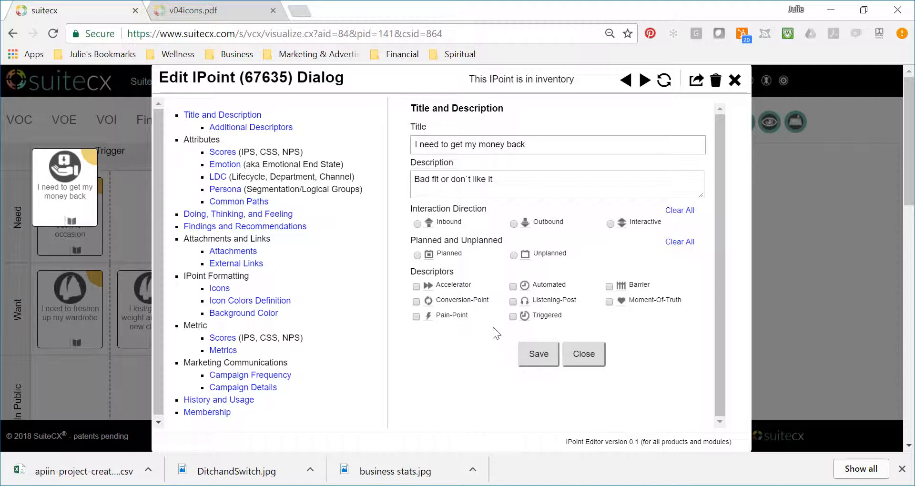
{"action": "left_click", "coordinate": [580, 355]}
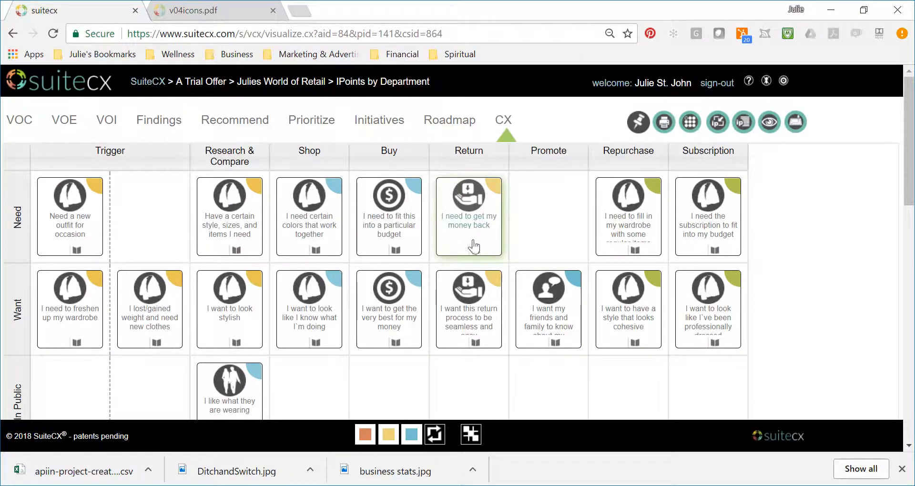
Move the "I need to get my money back" IPoint from Return to Promote in the Need row, then return it to Return.
{"action": "left_click_drag", "start_coordinate": [486, 198], "coordinate": [567, 197]}
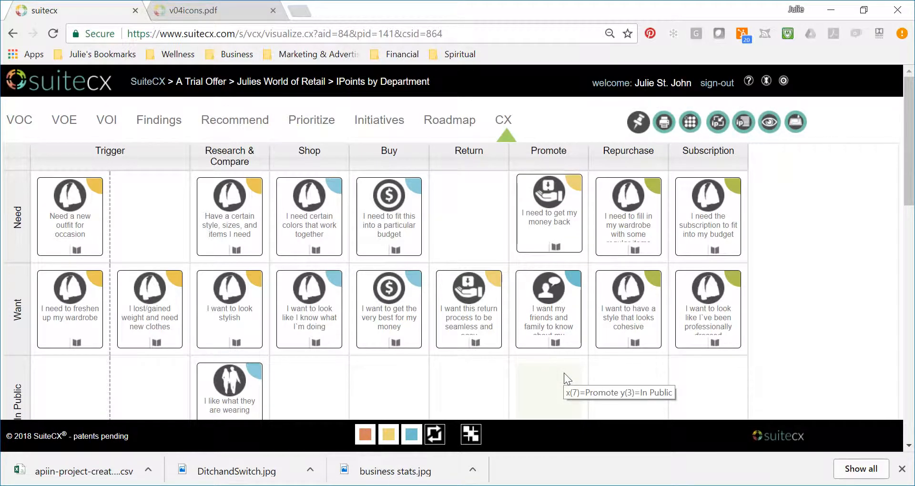
{"action": "left_click_drag", "start_coordinate": [574, 202], "coordinate": [494, 205]}
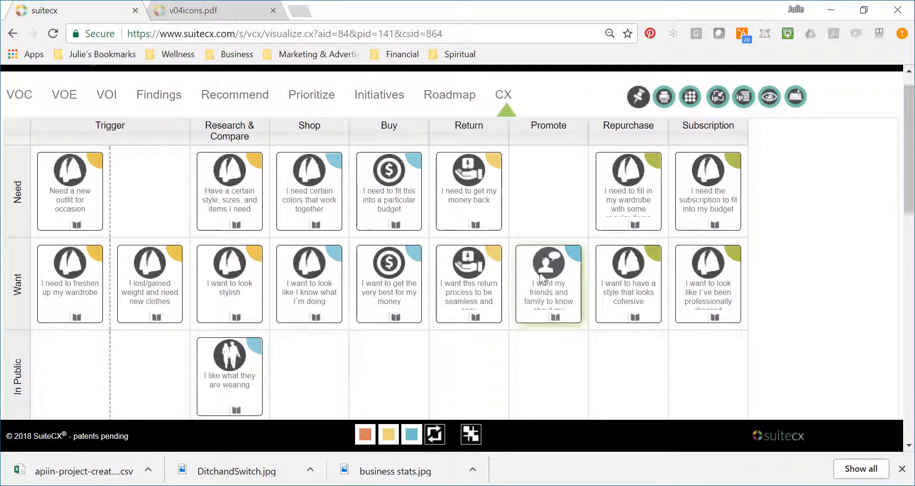
{"action": "scroll", "coordinate": [553, 267], "scroll_direction": "down", "scroll_amount": 10}
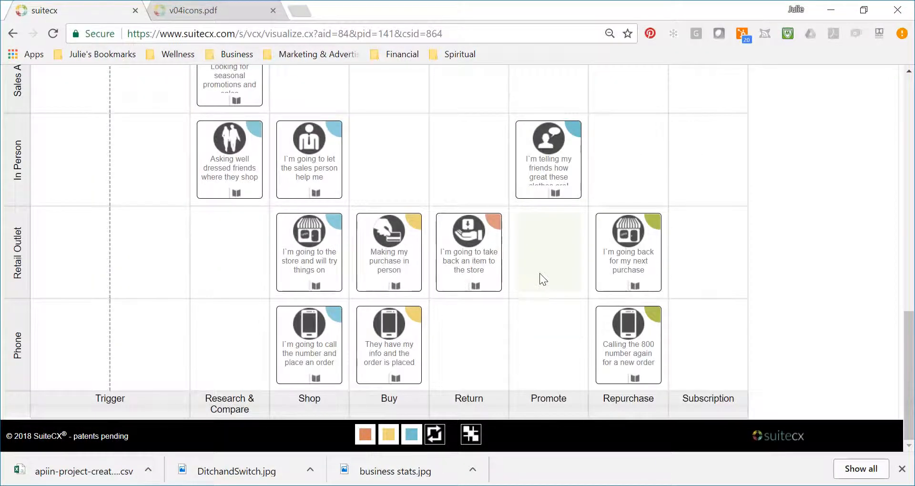
{"action": "scroll", "coordinate": [542, 281], "scroll_direction": "up", "scroll_amount": 5}
{"action": "scroll", "coordinate": [539, 281], "scroll_direction": "up", "scroll_amount": 10}
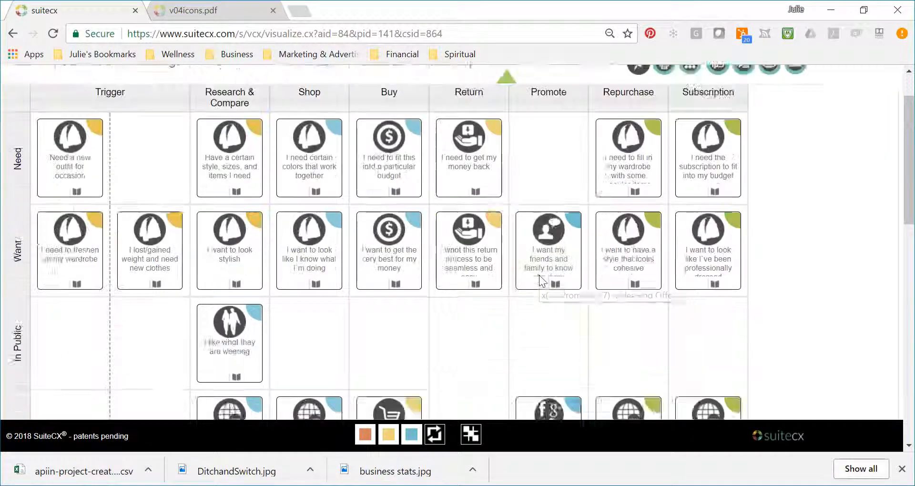
Add a Neighborhood IPoint from the library's Home category to the empty Trigger cell in the Need row, then close the library.
{"action": "left_click", "coordinate": [636, 128]}
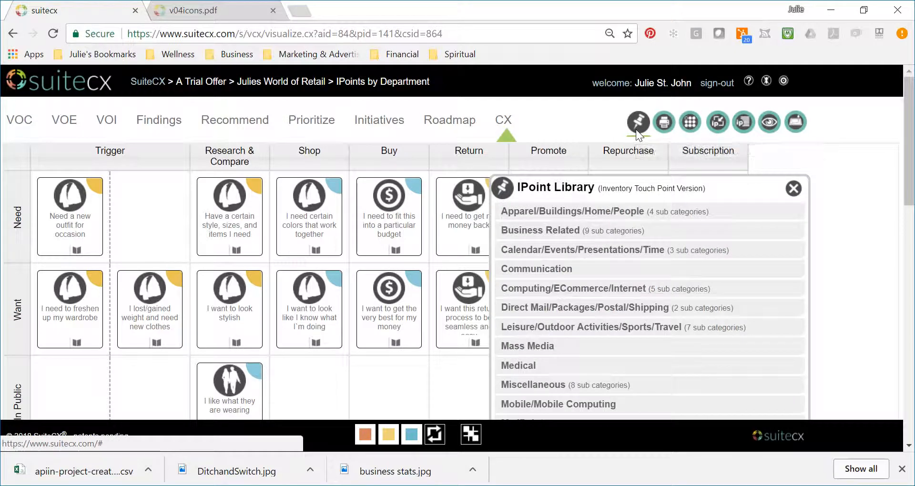
{"action": "left_click", "coordinate": [572, 211]}
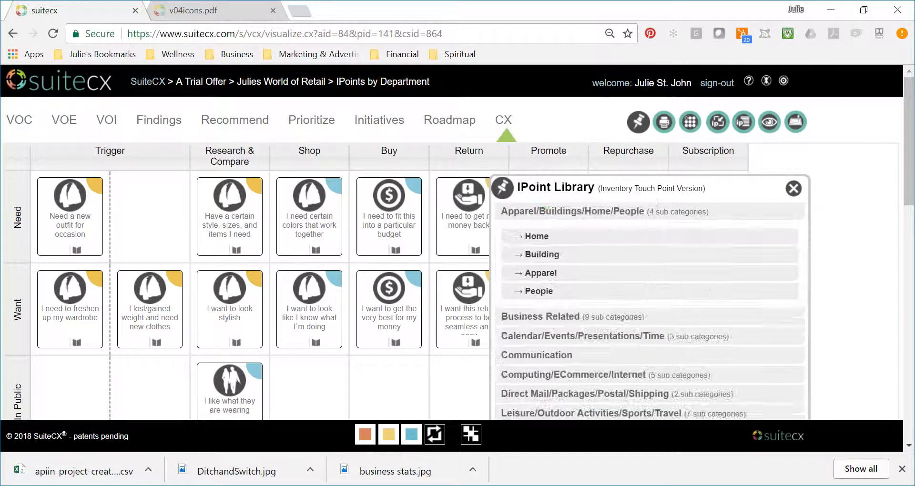
{"action": "left_click", "coordinate": [536, 236]}
{"action": "left_click_drag", "start_coordinate": [567, 274], "coordinate": [131, 190]}
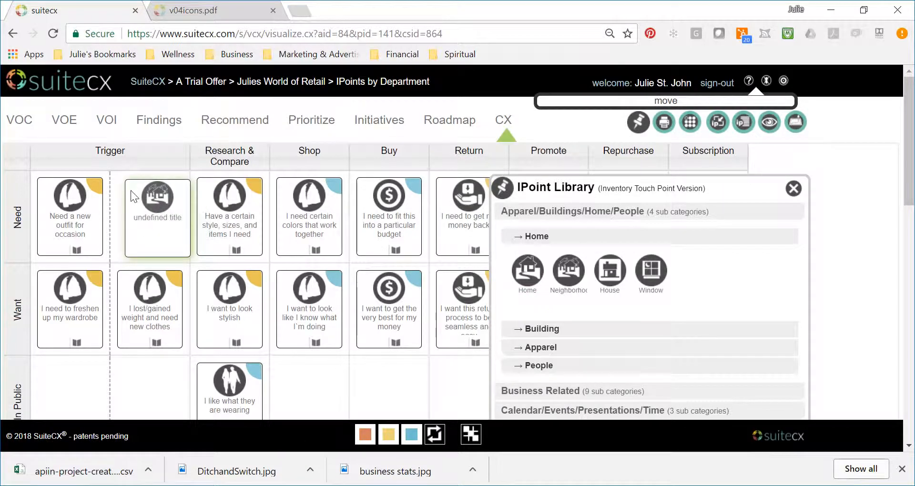
{"action": "left_click", "coordinate": [793, 188]}
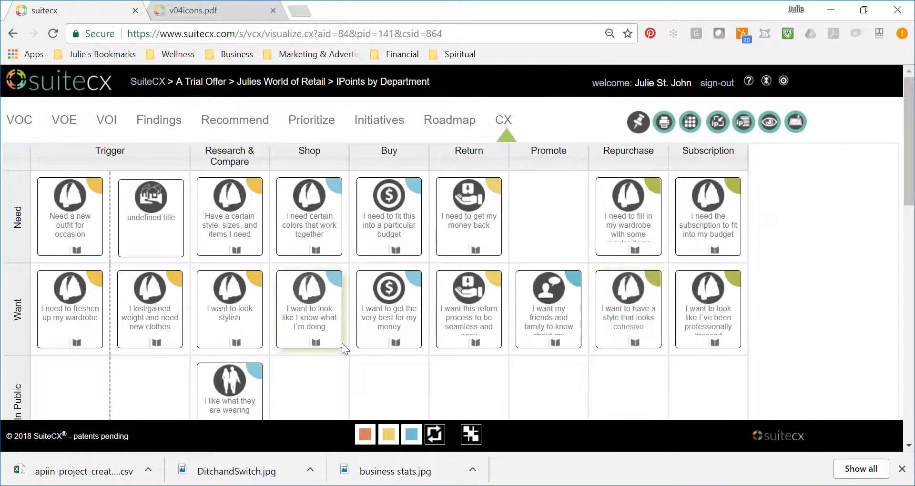
Delete the untitled Neighborhood IPoint from the Trigger stage of the Need row.
{"action": "left_click", "coordinate": [169, 248]}
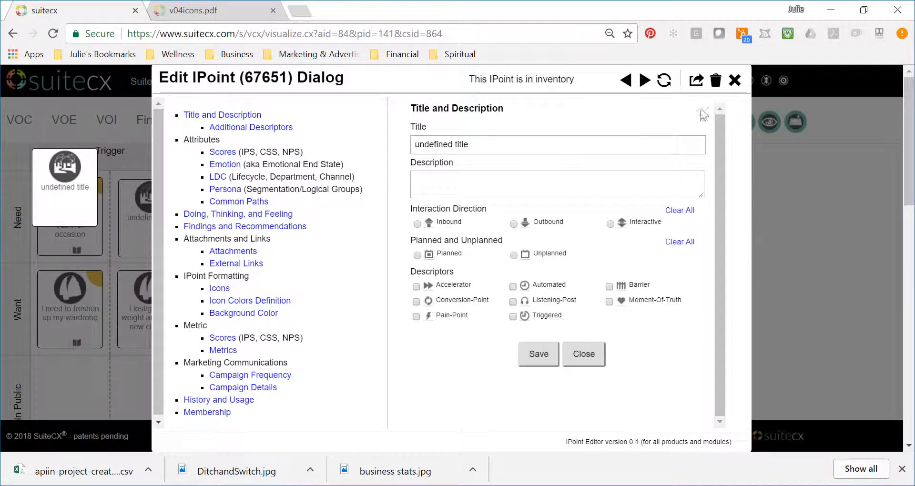
{"action": "left_click", "coordinate": [718, 85]}
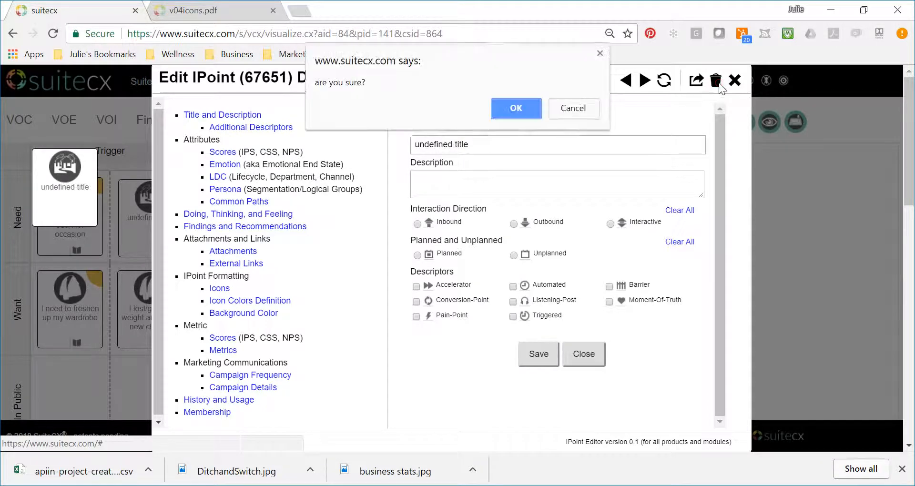
{"action": "left_click", "coordinate": [517, 113]}
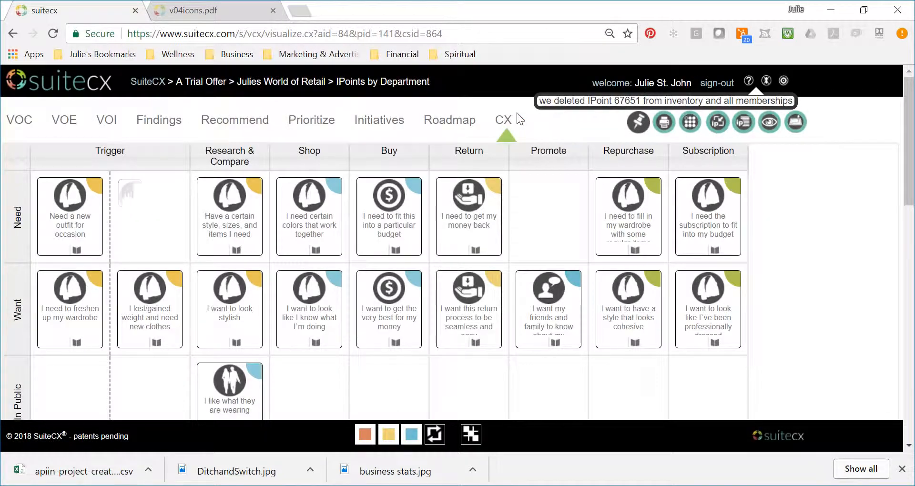